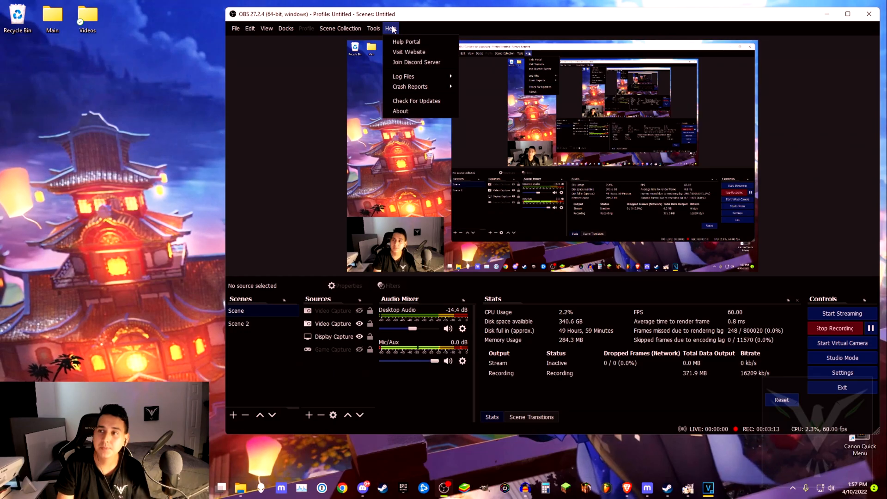
- Open the program's Settings dialog
{"action": "left_click", "coordinate": [317, 74]}
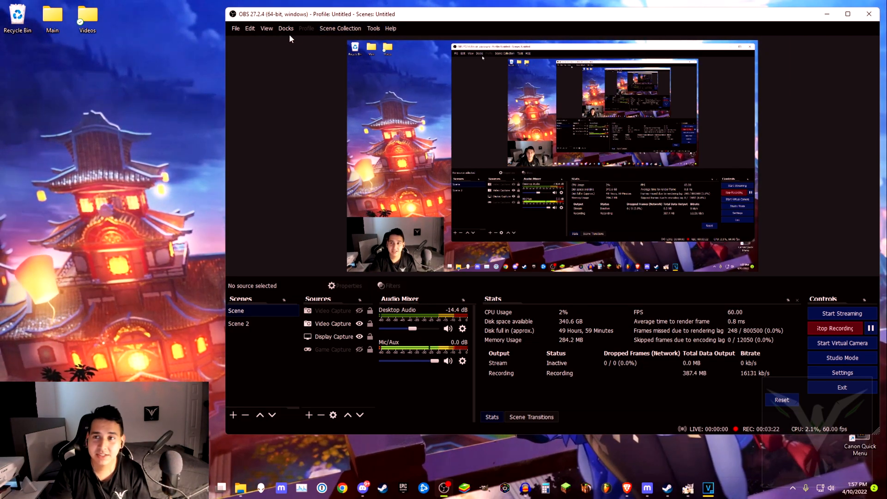
{"action": "left_click", "coordinate": [235, 28]}
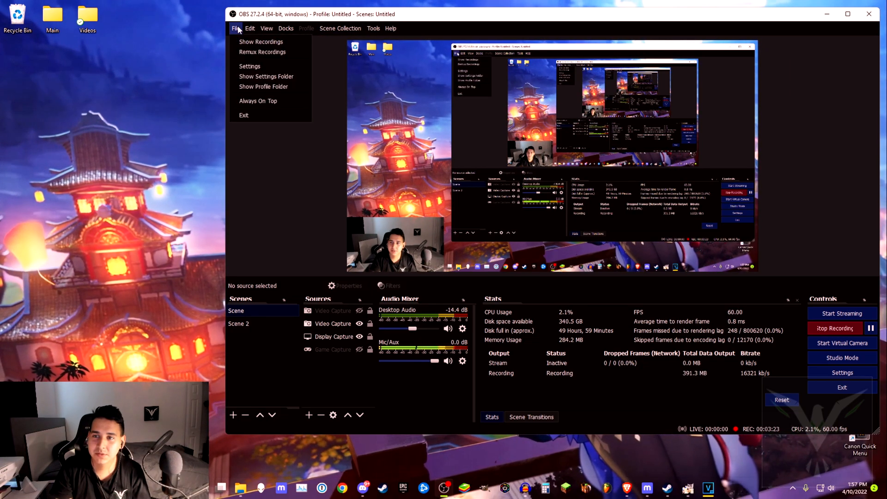
{"action": "left_click", "coordinate": [250, 65]}
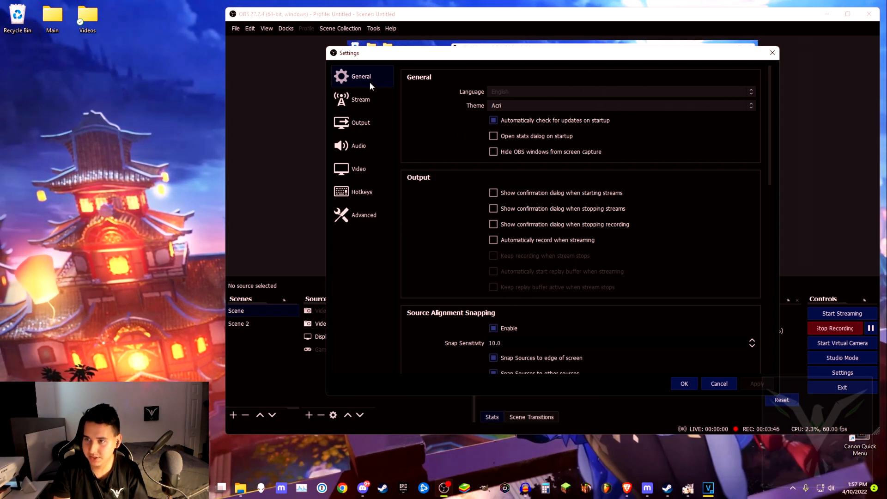
- Review the General settings, including the Theme options, scrolling through the whole page
{"action": "scroll", "coordinate": [771, 135], "scroll_direction": "down", "scroll_amount": 1}
{"action": "scroll", "coordinate": [771, 135], "scroll_direction": "up", "scroll_amount": 1}
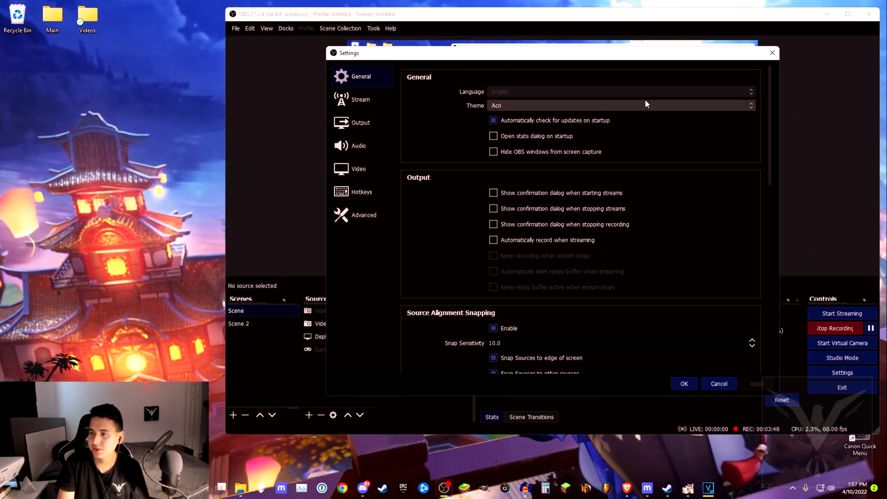
{"action": "left_click", "coordinate": [524, 105]}
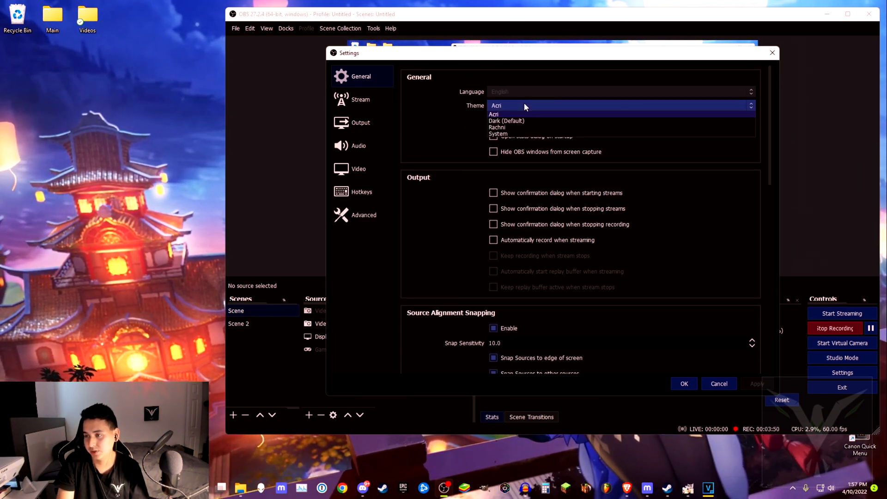
{"action": "left_click", "coordinate": [672, 107]}
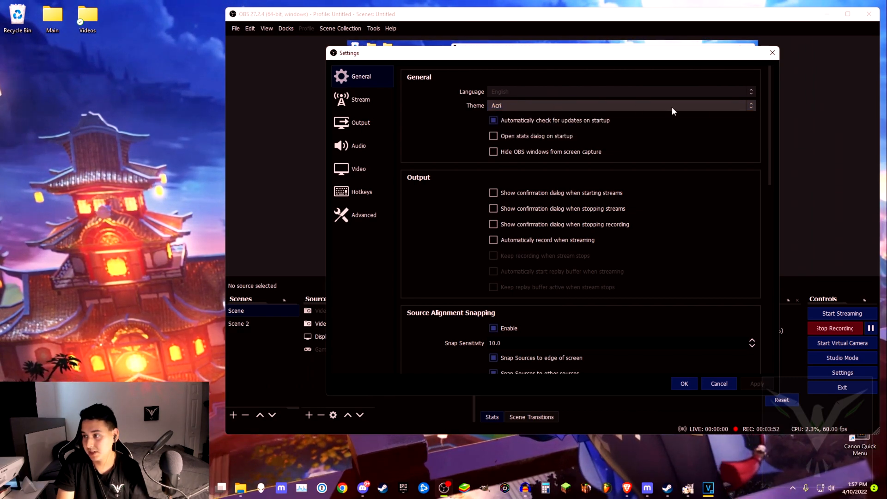
{"action": "left_click_drag", "start_coordinate": [771, 109], "coordinate": [785, 314]}
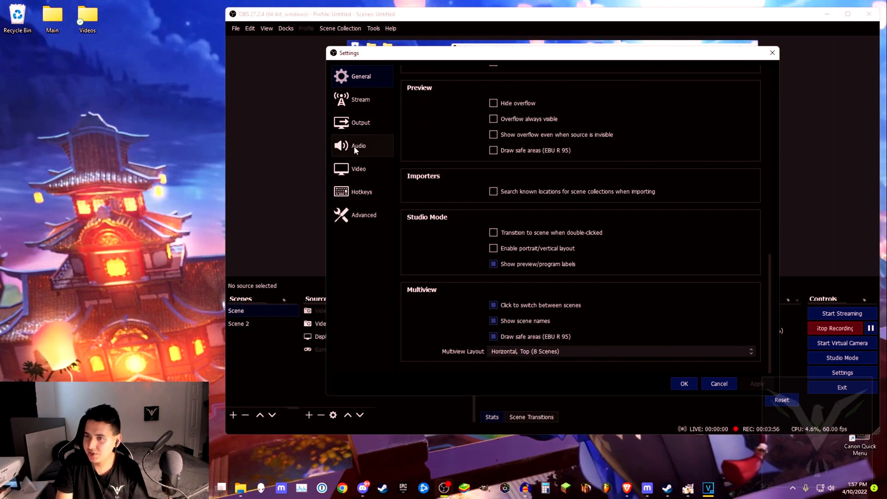
- Review the Stream page and the Output page's Recording settings
{"action": "left_click", "coordinate": [353, 101]}
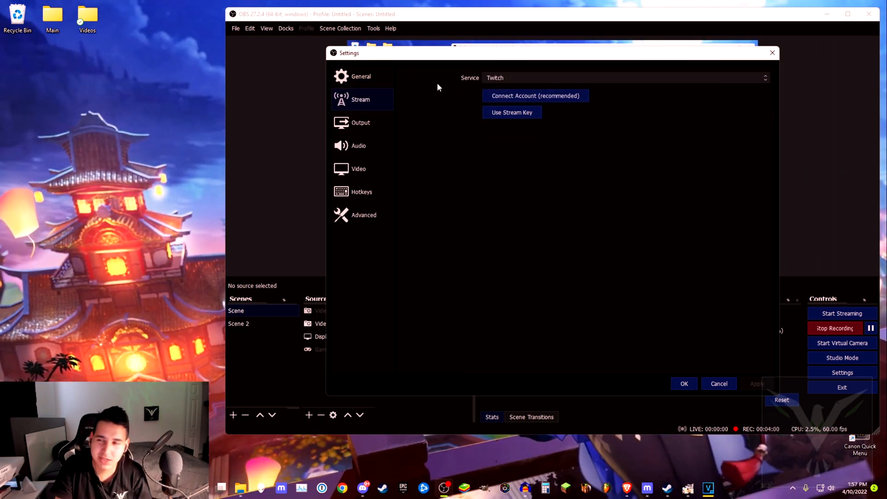
{"action": "left_click", "coordinate": [368, 125]}
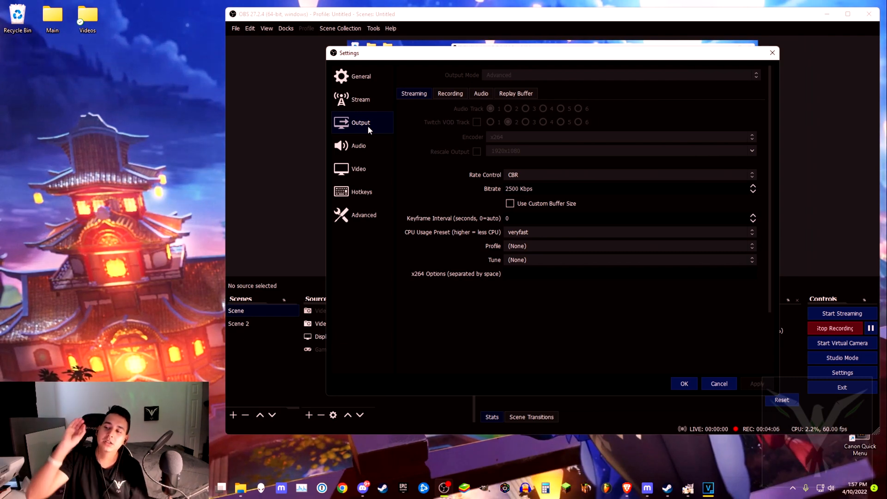
{"action": "left_click", "coordinate": [450, 94]}
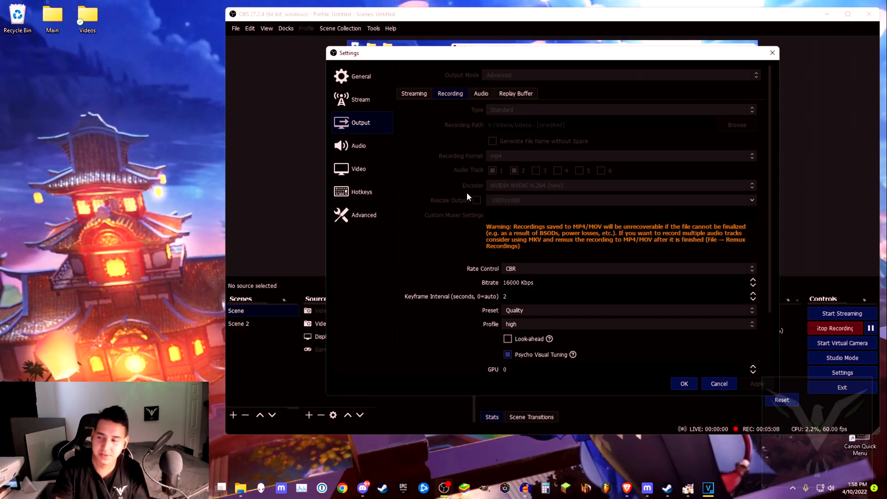
{"action": "scroll", "coordinate": [545, 206], "scroll_direction": "down", "scroll_amount": 2}
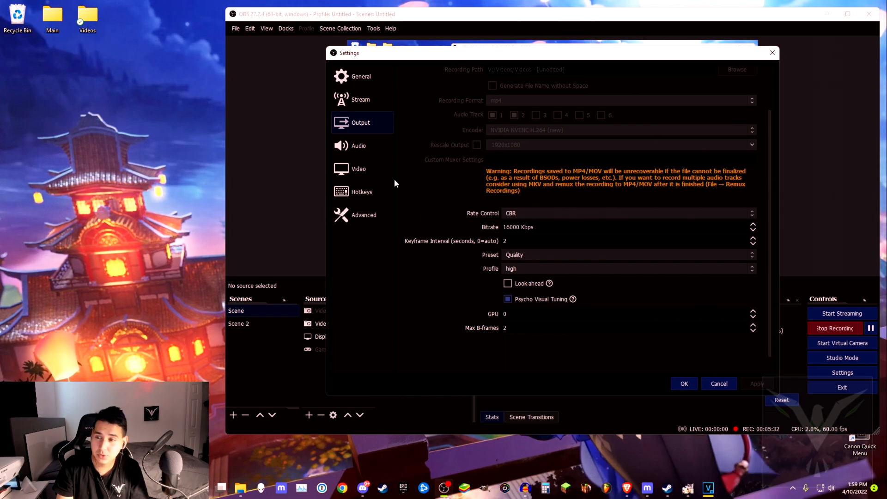
- Review the Audio settings, including global audio devices and audio hotkeys
{"action": "left_click", "coordinate": [368, 148]}
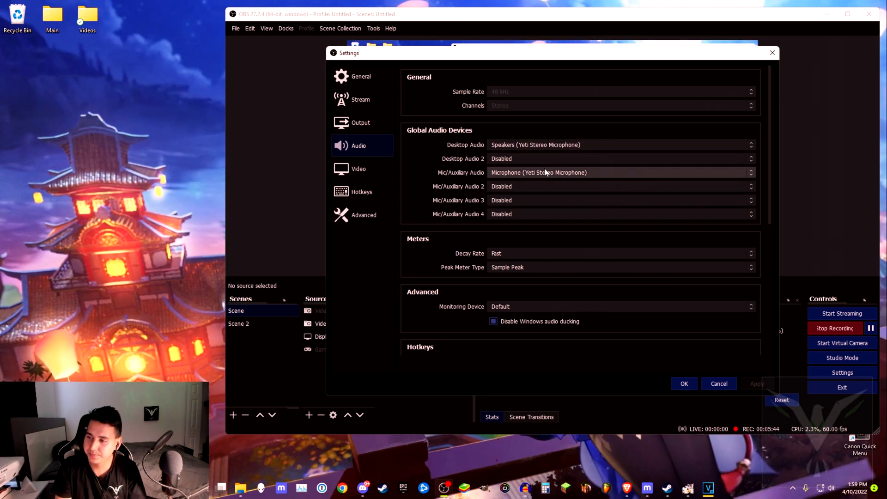
{"action": "scroll", "coordinate": [459, 281], "scroll_direction": "down", "scroll_amount": 3}
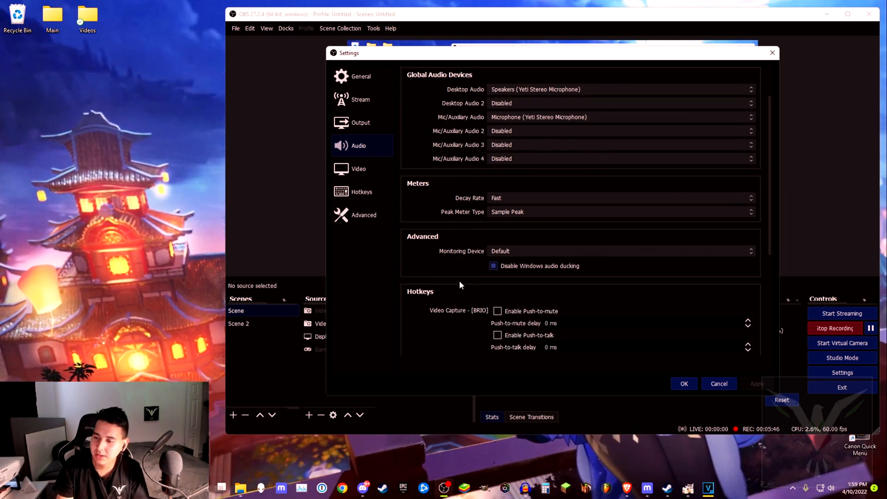
{"action": "scroll", "coordinate": [438, 279], "scroll_direction": "down", "scroll_amount": 6}
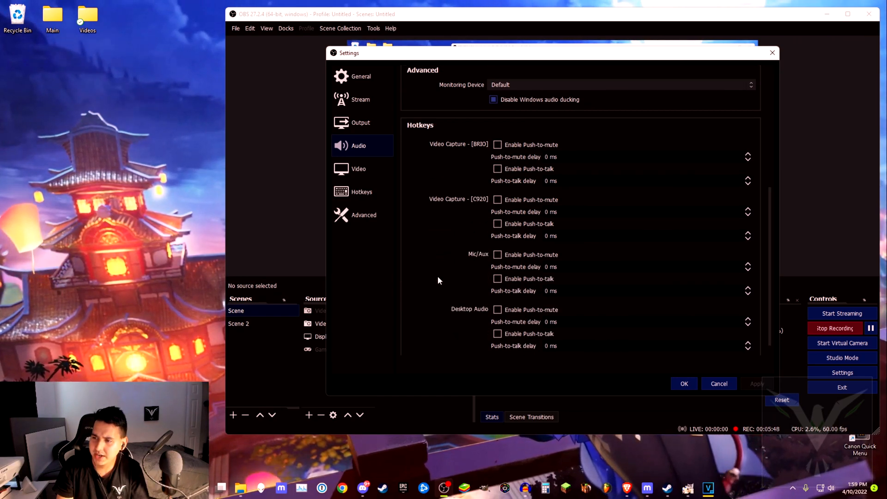
- Browse the Video, Hotkeys and Advanced settings pages
{"action": "left_click", "coordinate": [352, 171]}
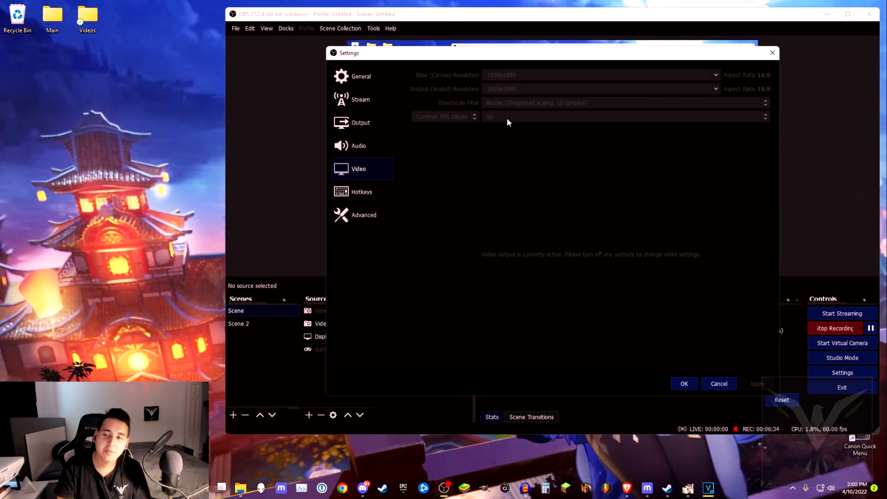
{"action": "left_click", "coordinate": [365, 193]}
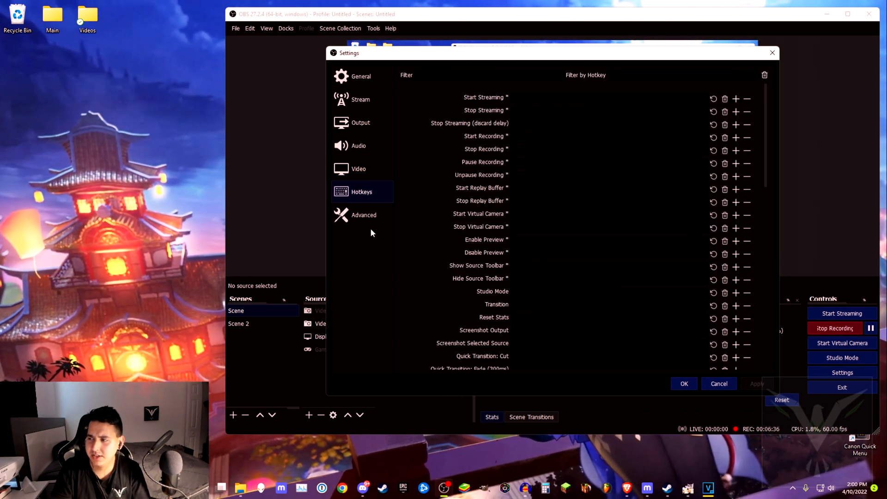
{"action": "left_click", "coordinate": [360, 217]}
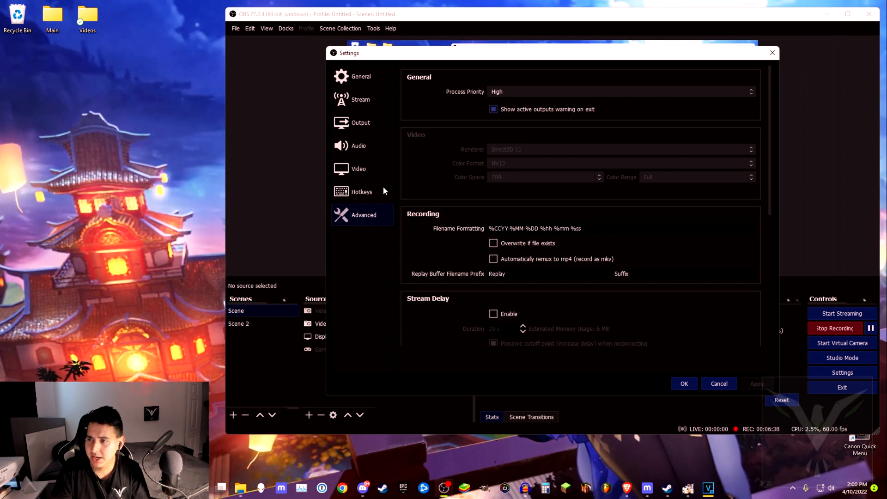
- Inspect the Advanced settings, including the Process Priority options and the reconnect section
{"action": "left_click", "coordinate": [521, 92]}
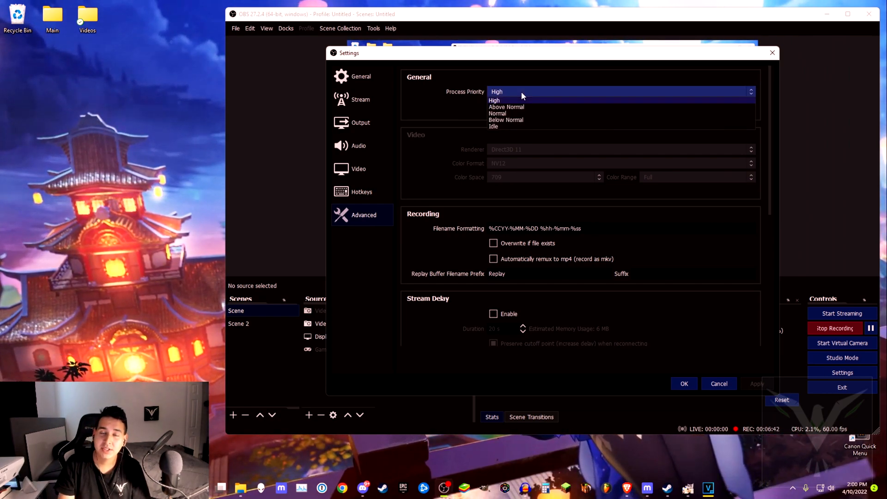
{"action": "left_click", "coordinate": [521, 91]}
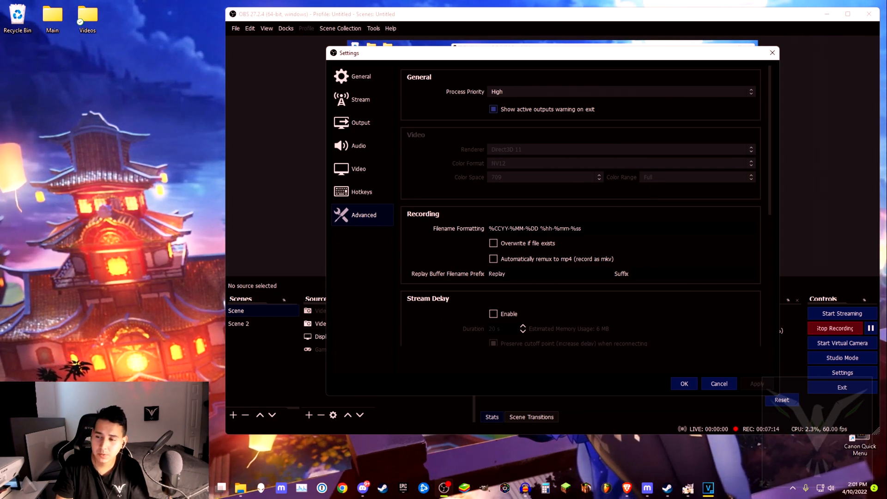
{"action": "scroll", "coordinate": [450, 272], "scroll_direction": "down", "scroll_amount": 3}
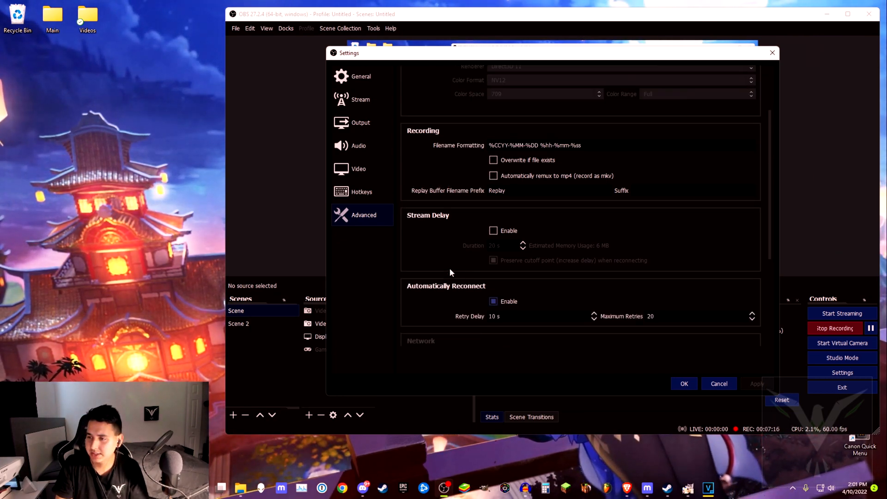
{"action": "scroll", "coordinate": [431, 178], "scroll_direction": "down", "scroll_amount": 3}
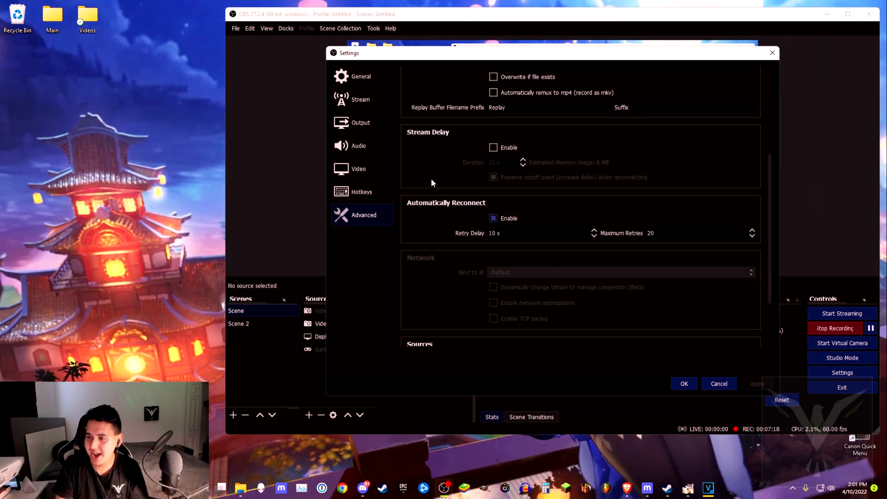
{"action": "scroll", "coordinate": [431, 182], "scroll_direction": "down", "scroll_amount": 3}
{"action": "scroll", "coordinate": [431, 178], "scroll_direction": "up", "scroll_amount": 10}
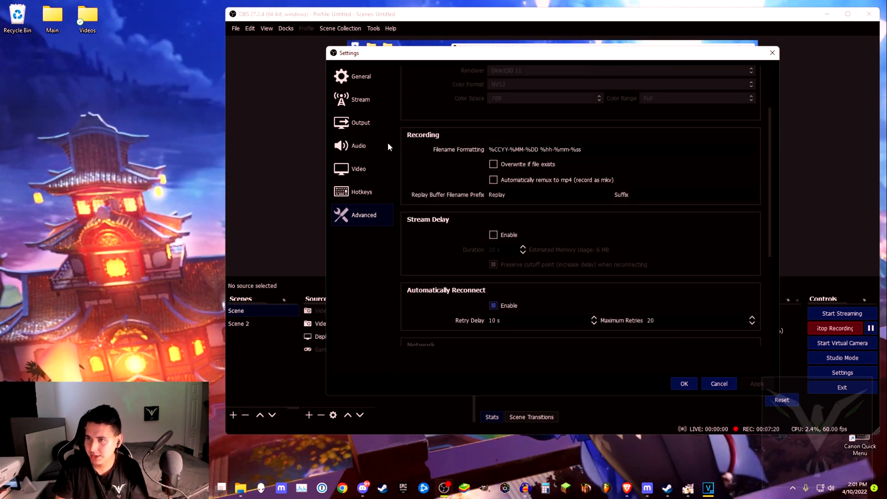
- Revisit the General, Output, Audio, Video and Advanced settings pages to recap them
{"action": "left_click", "coordinate": [358, 77]}
{"action": "scroll", "coordinate": [434, 157], "scroll_direction": "up", "scroll_amount": 15}
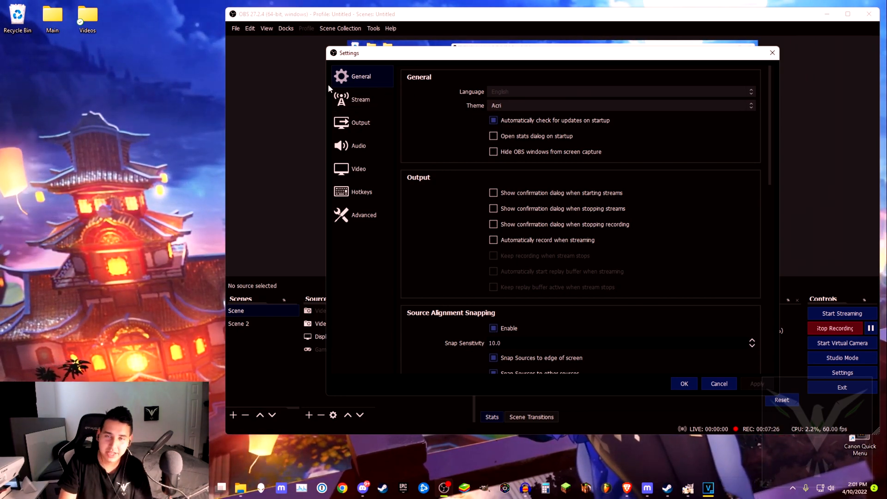
{"action": "left_click", "coordinate": [365, 128]}
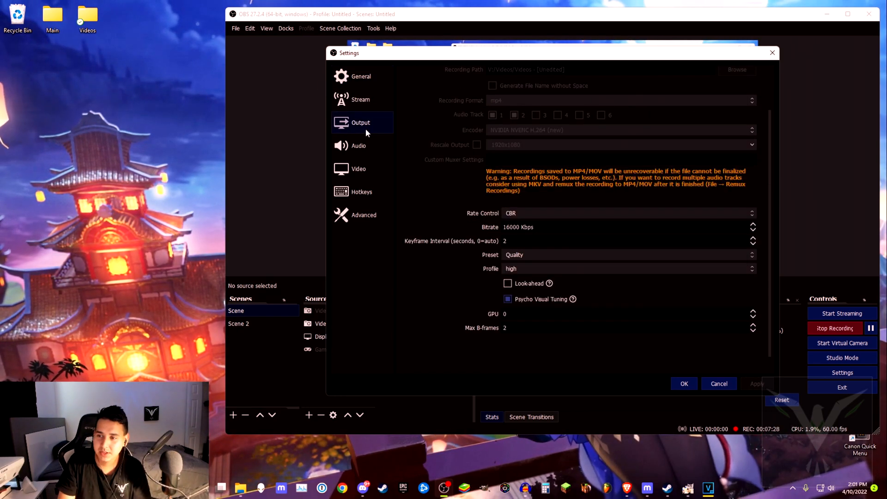
{"action": "scroll", "coordinate": [490, 109], "scroll_direction": "up", "scroll_amount": 3}
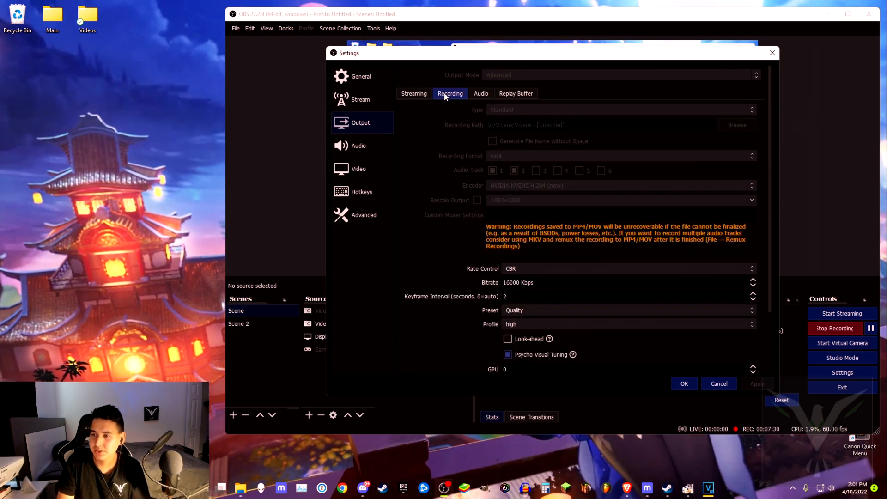
{"action": "scroll", "coordinate": [427, 201], "scroll_direction": "down", "scroll_amount": 3}
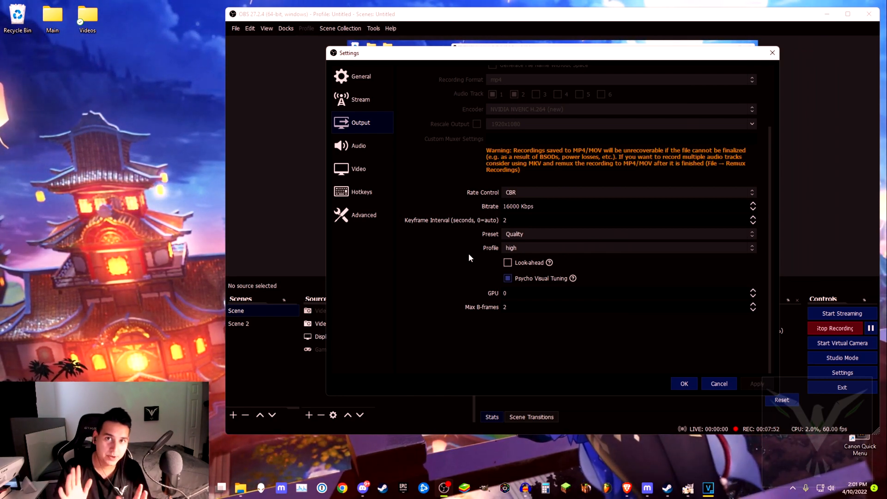
{"action": "left_click", "coordinate": [392, 152]}
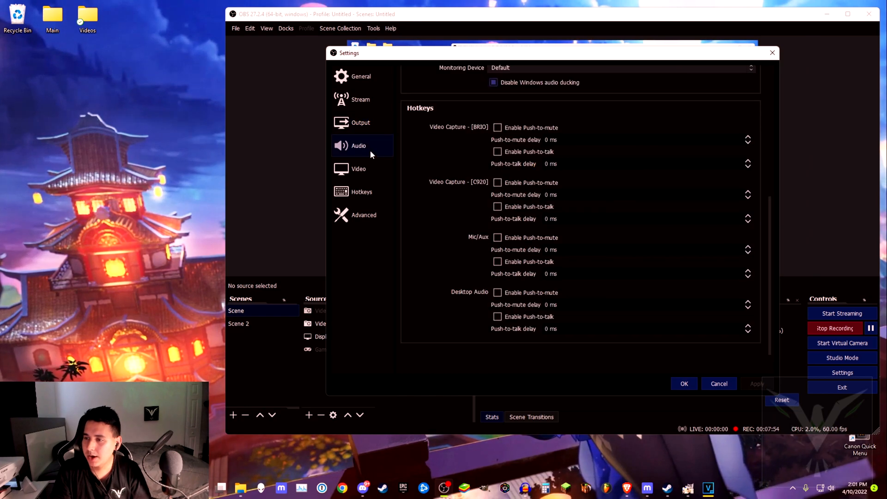
{"action": "scroll", "coordinate": [411, 176], "scroll_direction": "up", "scroll_amount": 10}
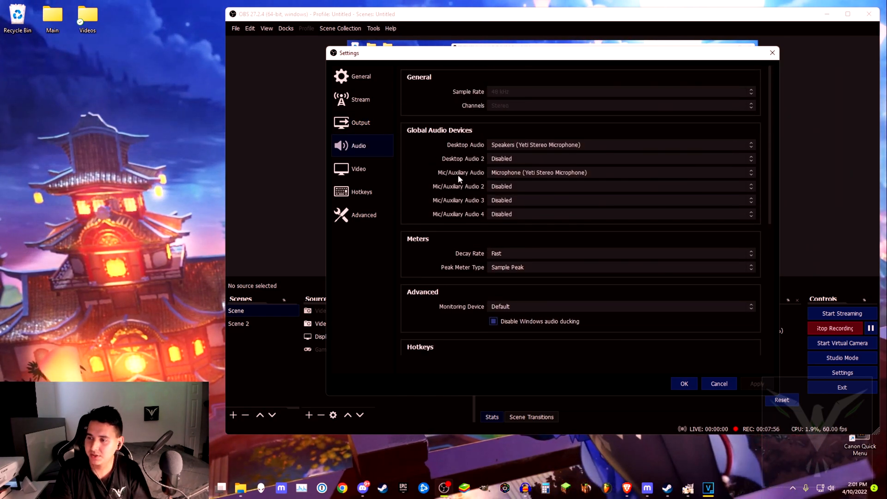
{"action": "left_click", "coordinate": [360, 168]}
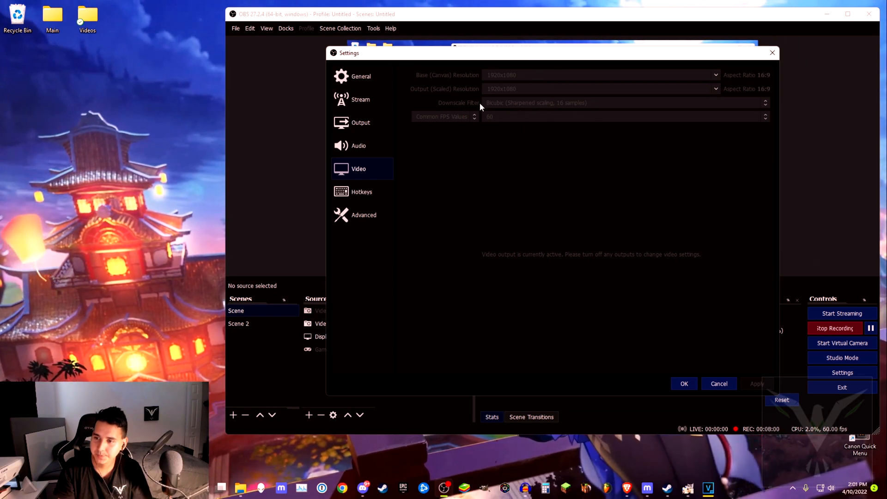
{"action": "left_click", "coordinate": [369, 216]}
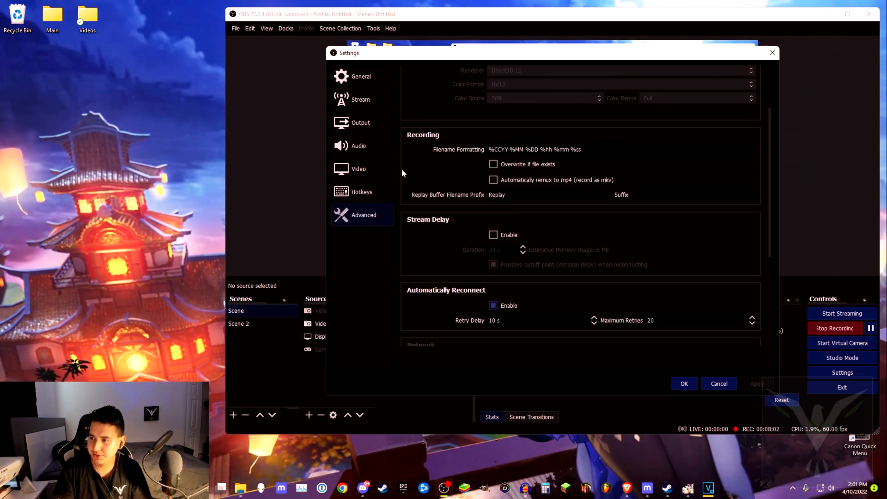
{"action": "scroll", "coordinate": [402, 173], "scroll_direction": "up", "scroll_amount": 3}
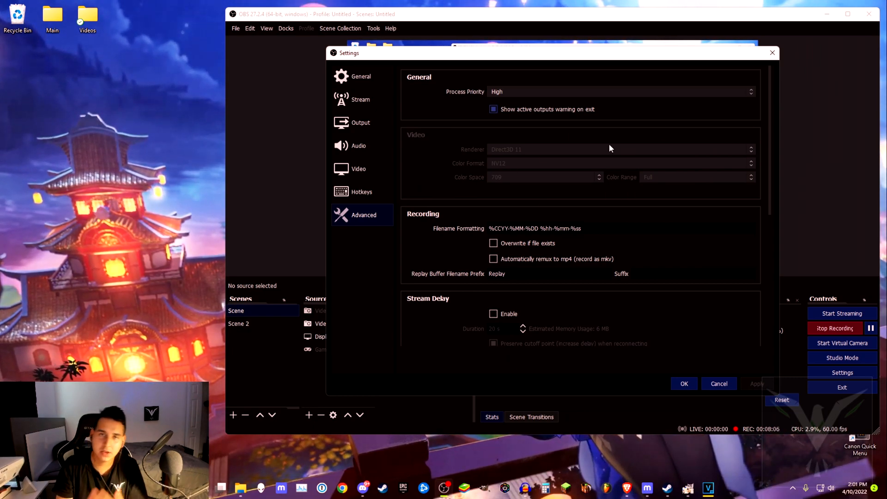
- Close the Settings dialog and switch between Scene 2 and Scene
{"action": "left_click", "coordinate": [773, 52]}
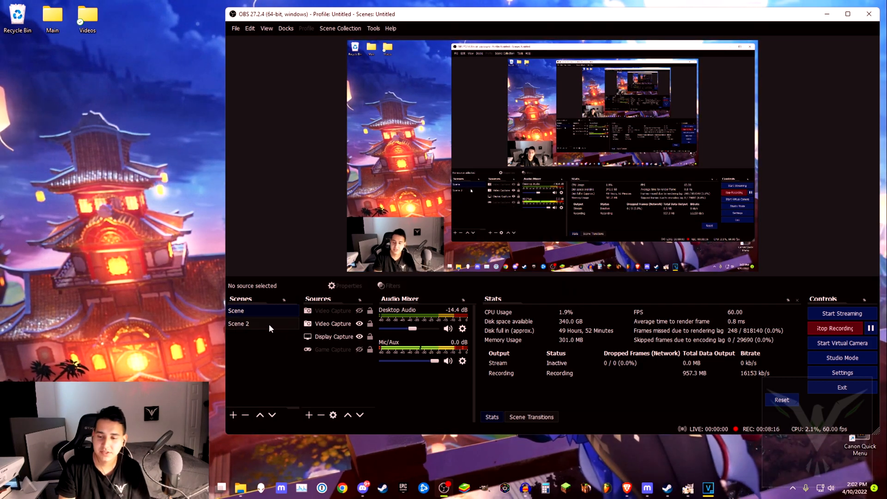
{"action": "left_click", "coordinate": [242, 324]}
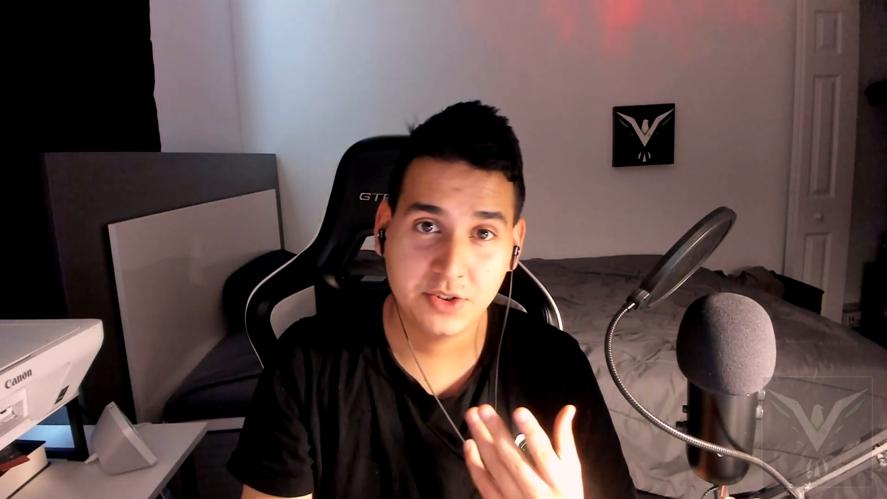
{"action": "left_click", "coordinate": [240, 311]}
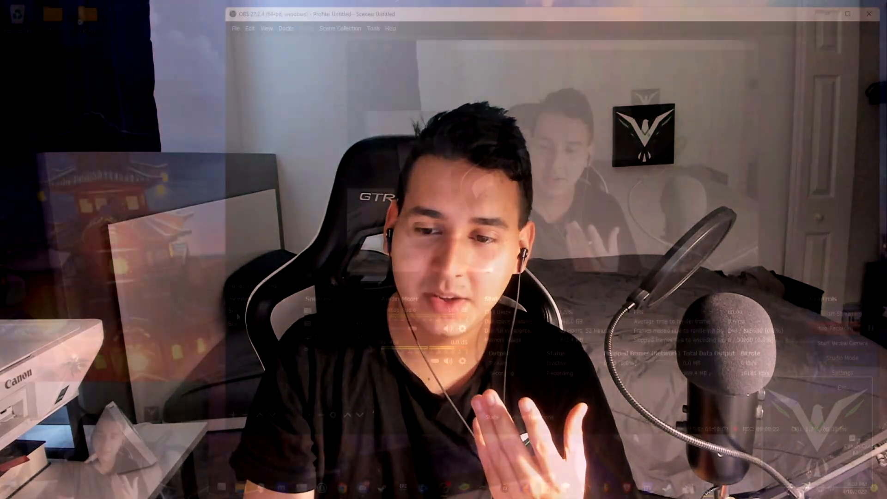
{"action": "left_click", "coordinate": [359, 337]}
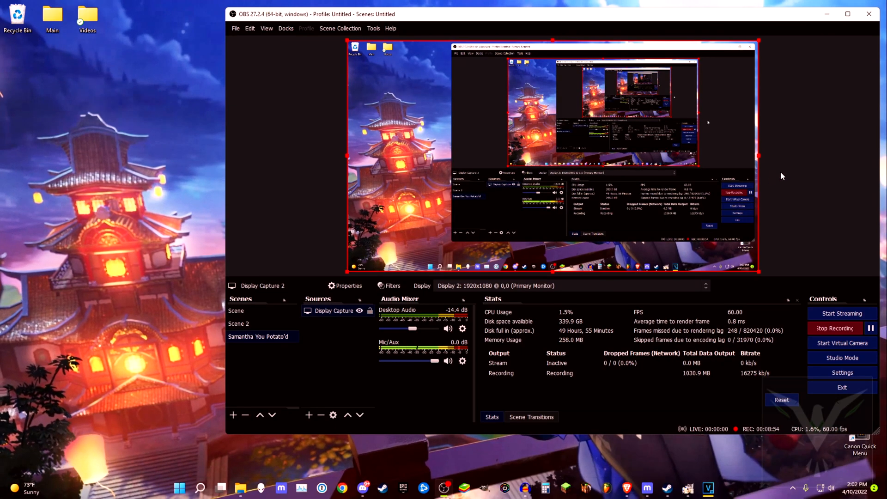
- Close the display capture properties and select the Display Capture source in the Sources list
{"action": "left_click", "coordinate": [780, 176]}
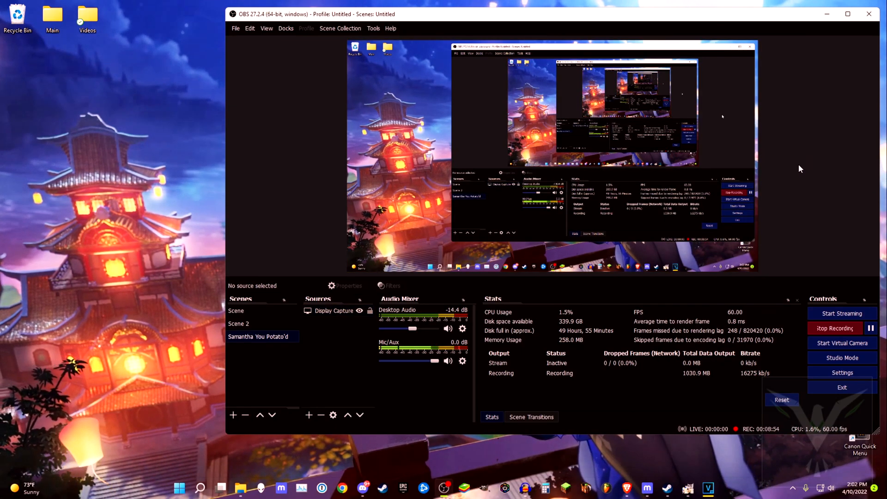
{"action": "right_click", "coordinate": [325, 324]}
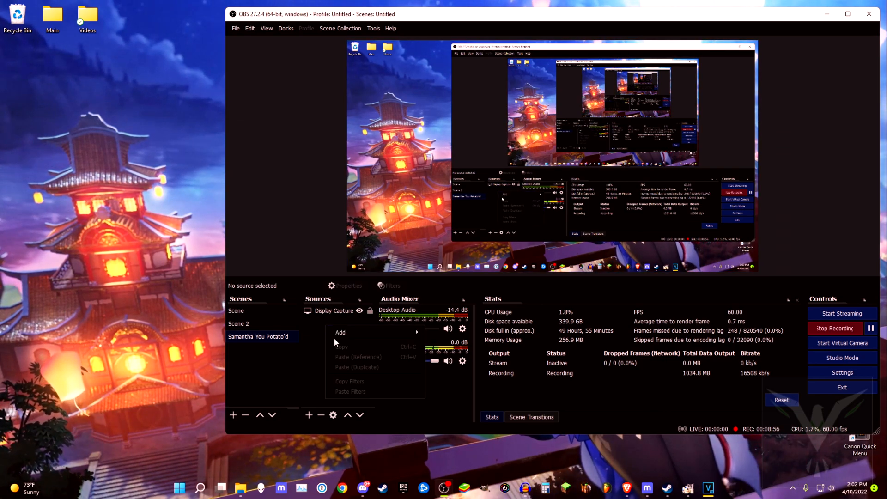
{"action": "right_click", "coordinate": [318, 340]}
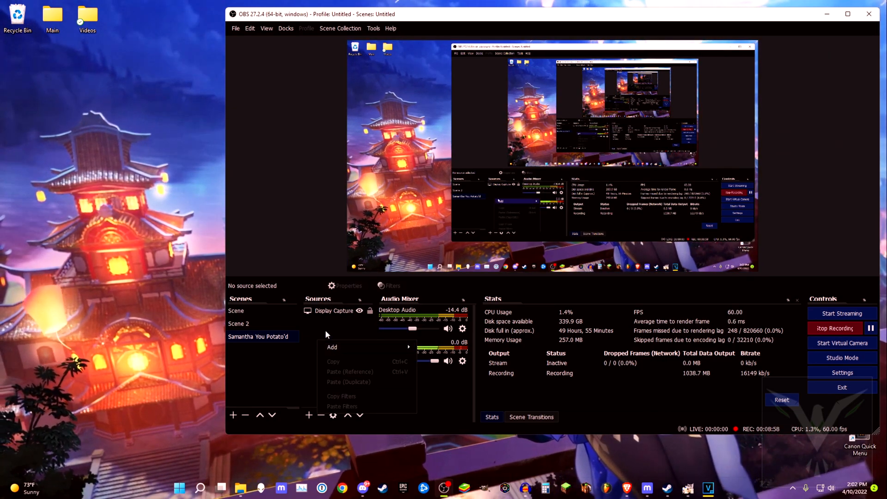
{"action": "mouse_move", "coordinate": [341, 348]}
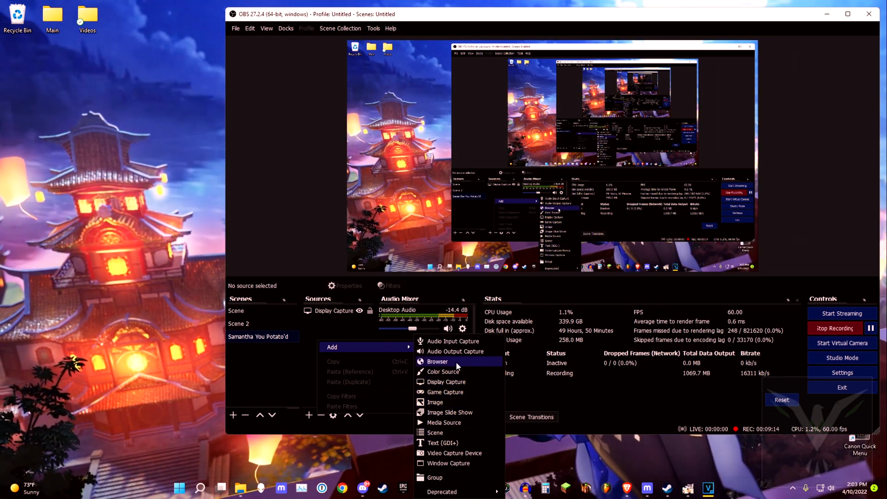
{"action": "left_click", "coordinate": [328, 333]}
{"action": "left_click", "coordinate": [329, 312]}
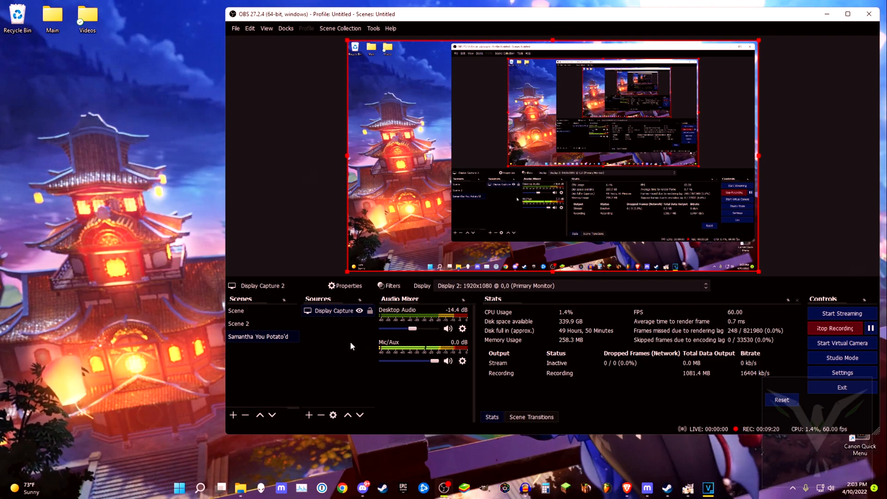
- Add a Game Capture source and review its mode and capture options before closing its properties
{"action": "right_click", "coordinate": [307, 321]}
{"action": "mouse_move", "coordinate": [322, 332]}
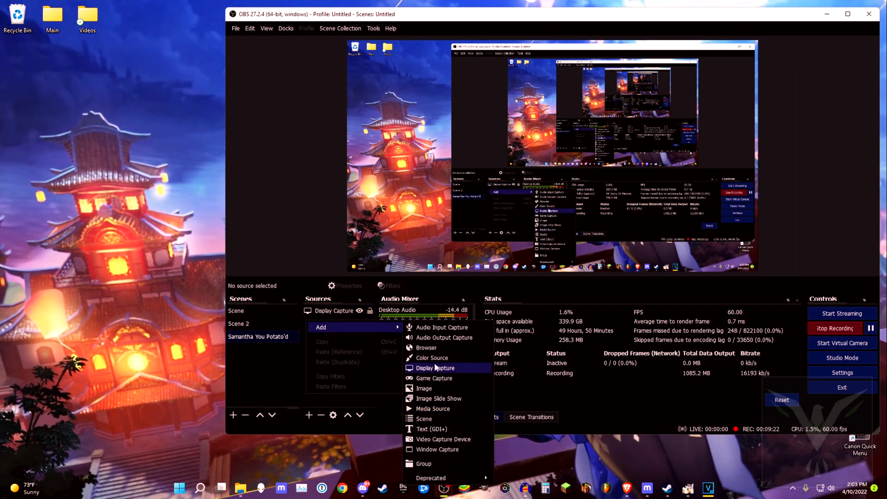
{"action": "left_click", "coordinate": [431, 369]}
{"action": "left_click", "coordinate": [575, 289]}
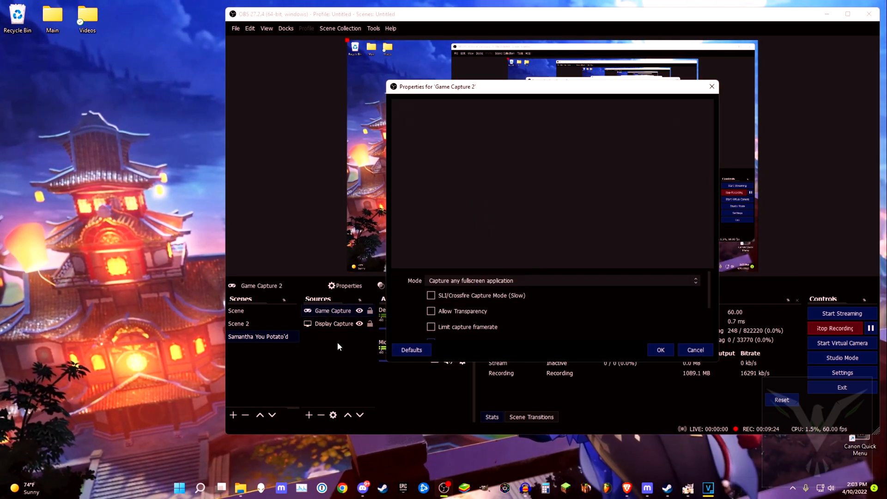
{"action": "left_click", "coordinate": [483, 280]}
{"action": "left_click", "coordinate": [485, 283]}
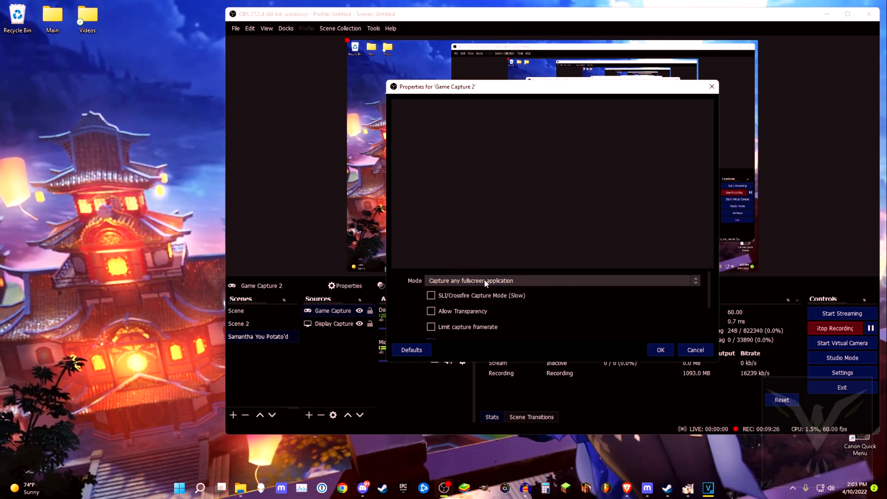
{"action": "scroll", "coordinate": [569, 300], "scroll_direction": "down", "scroll_amount": 3}
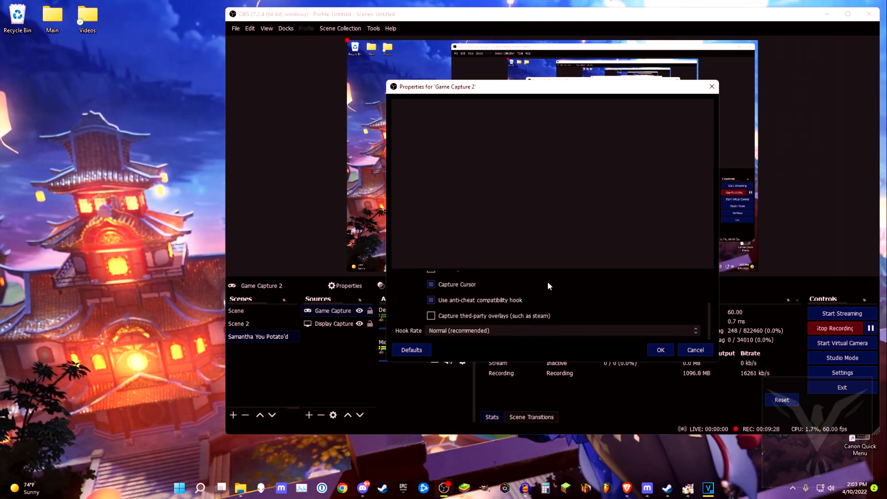
{"action": "scroll", "coordinate": [554, 286], "scroll_direction": "up", "scroll_amount": 3}
{"action": "left_click", "coordinate": [695, 350]}
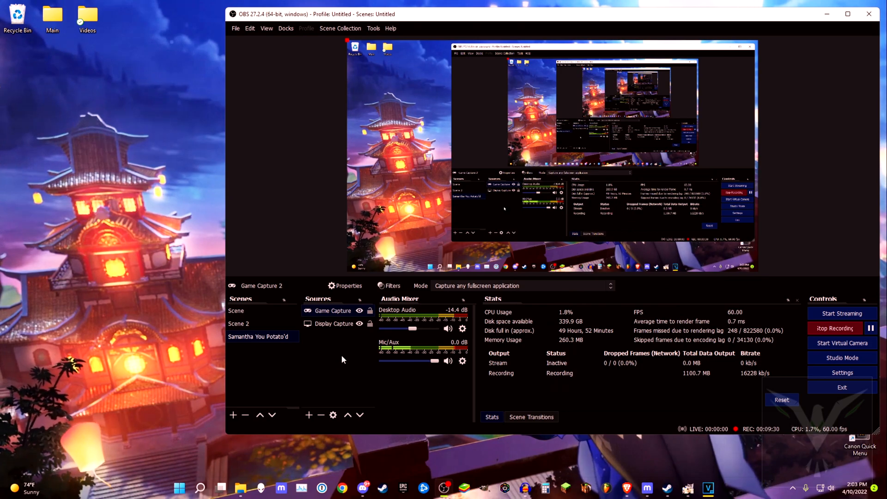
- Add a new Video Capture Device source using the HD Pro Webcam C920
{"action": "right_click", "coordinate": [344, 354]}
{"action": "mouse_move", "coordinate": [374, 357]}
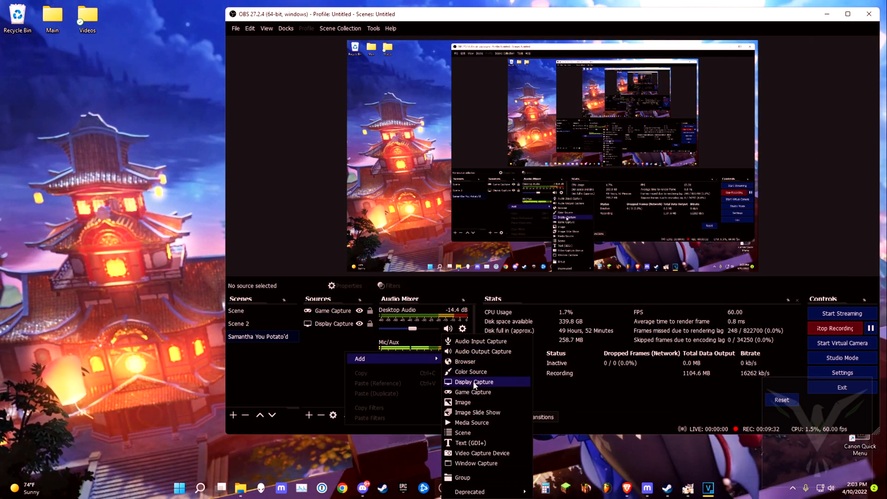
{"action": "left_click", "coordinate": [479, 454]}
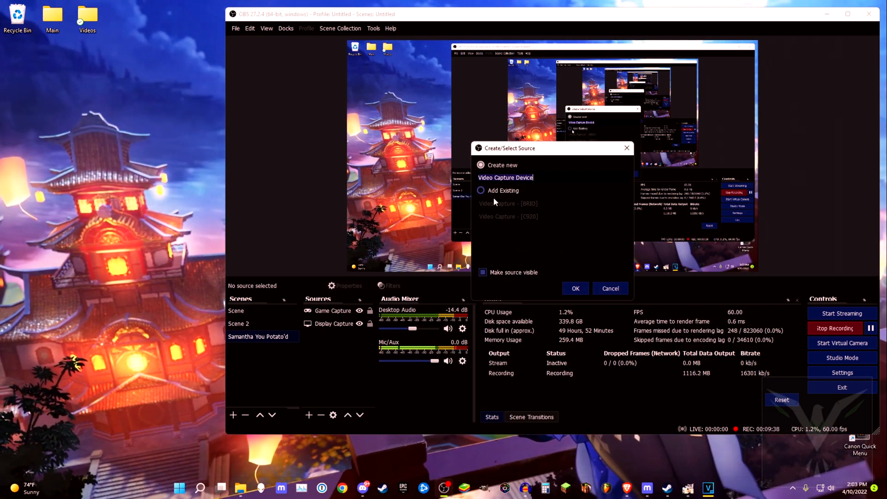
{"action": "left_click", "coordinate": [582, 293]}
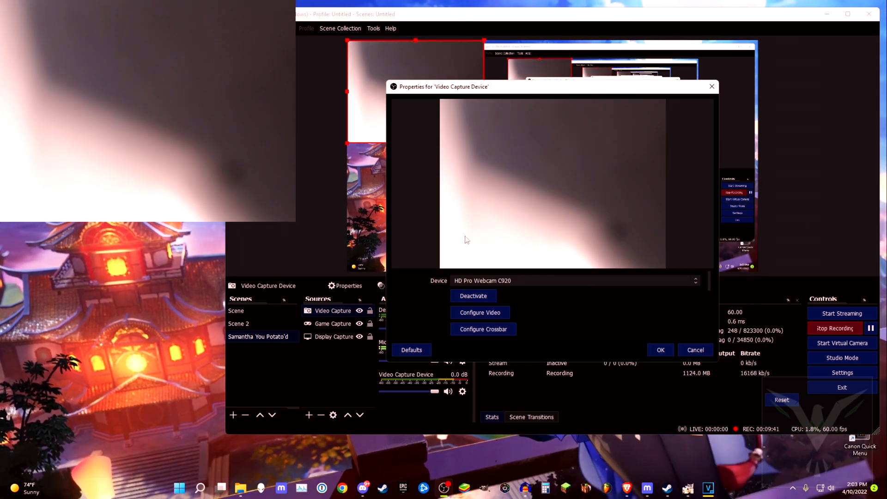
{"action": "left_click", "coordinate": [661, 350]}
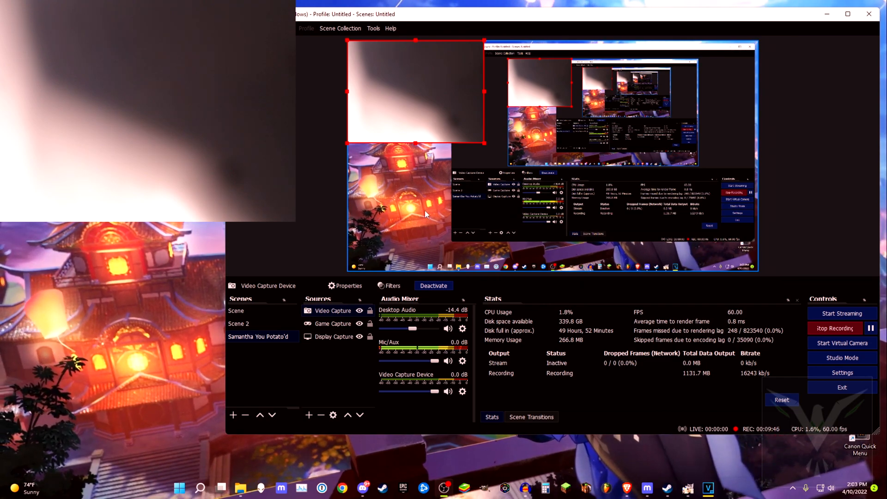
- Switch the video capture source's device to Logitech BRIO in its properties
{"action": "left_click", "coordinate": [786, 156]}
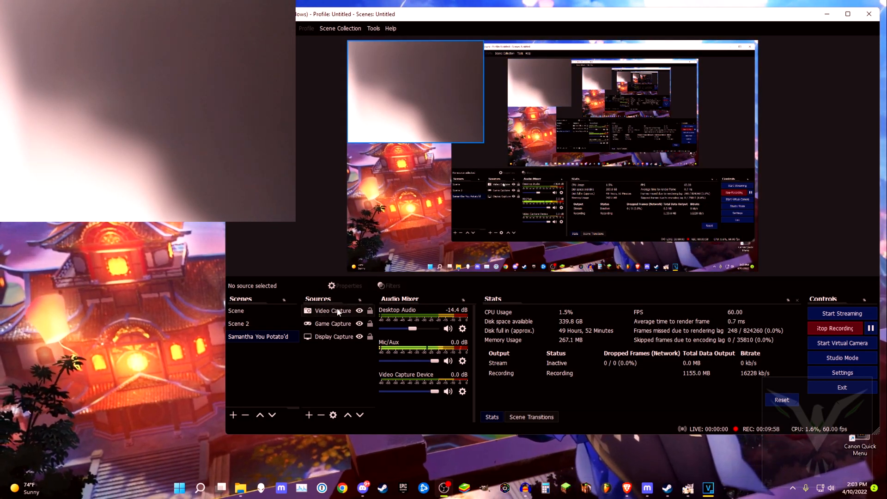
{"action": "right_click", "coordinate": [337, 311]}
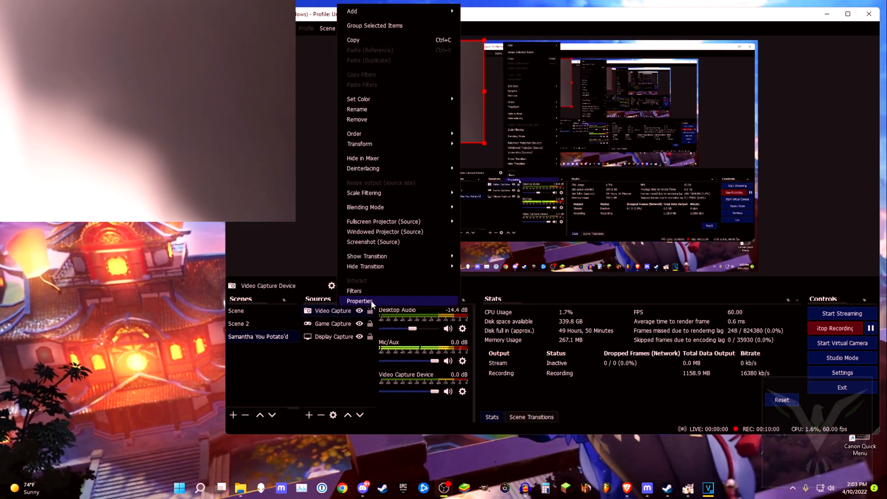
{"action": "left_click", "coordinate": [356, 302]}
{"action": "left_click", "coordinate": [538, 282]}
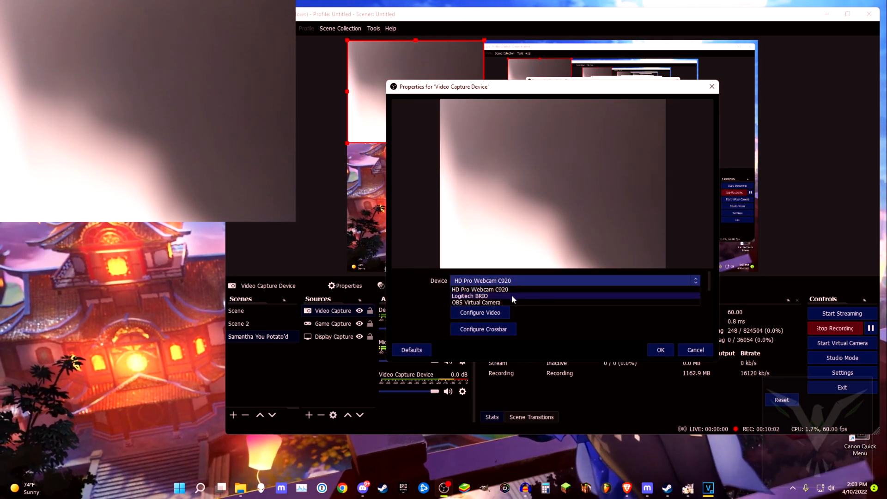
{"action": "left_click", "coordinate": [511, 294]}
{"action": "left_click", "coordinate": [660, 350]}
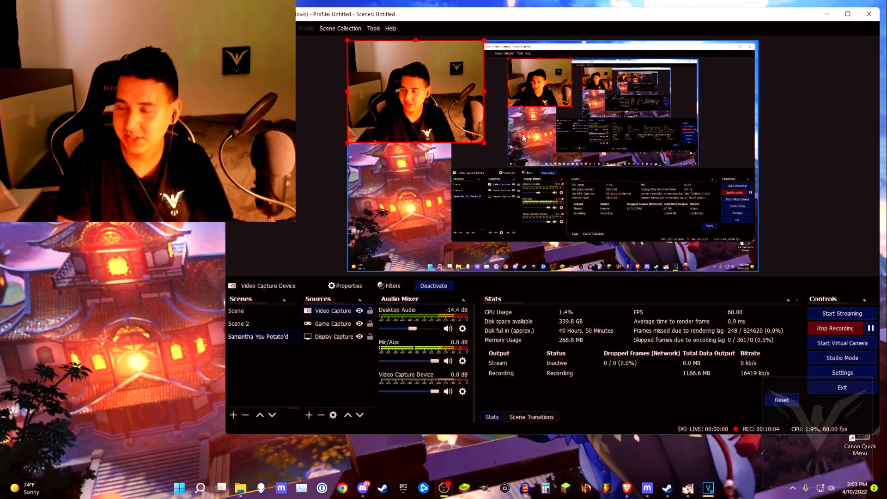
- Move the Video Capture source below Game Capture in the source order
{"action": "left_click", "coordinate": [813, 148]}
{"action": "left_click_drag", "start_coordinate": [340, 312], "coordinate": [338, 327]}
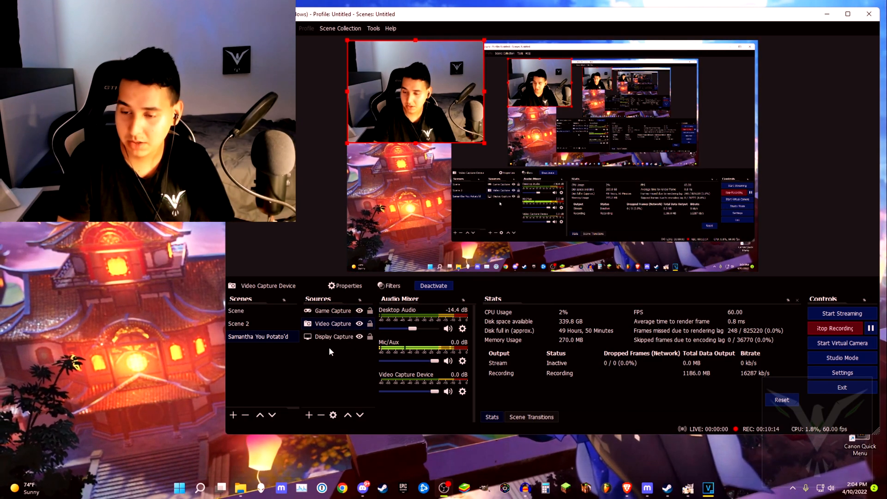
- Shrink the display capture to a small bottom-left inset and enlarge the webcam to fill the canvas
{"action": "left_click", "coordinate": [329, 338]}
{"action": "left_click_drag", "start_coordinate": [759, 41], "coordinate": [523, 178]}
{"action": "left_click_drag", "start_coordinate": [222, 367], "coordinate": [208, 378]}
{"action": "left_click", "coordinate": [206, 351]}
{"action": "left_click_drag", "start_coordinate": [197, 355], "coordinate": [262, 406]}
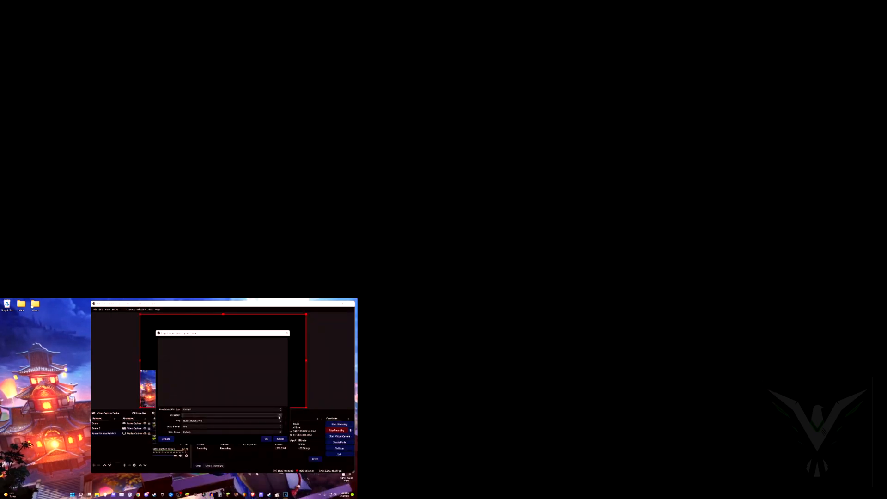
- Pick a resolution for the video capture device from its properties list
{"action": "left_click", "coordinate": [259, 414]}
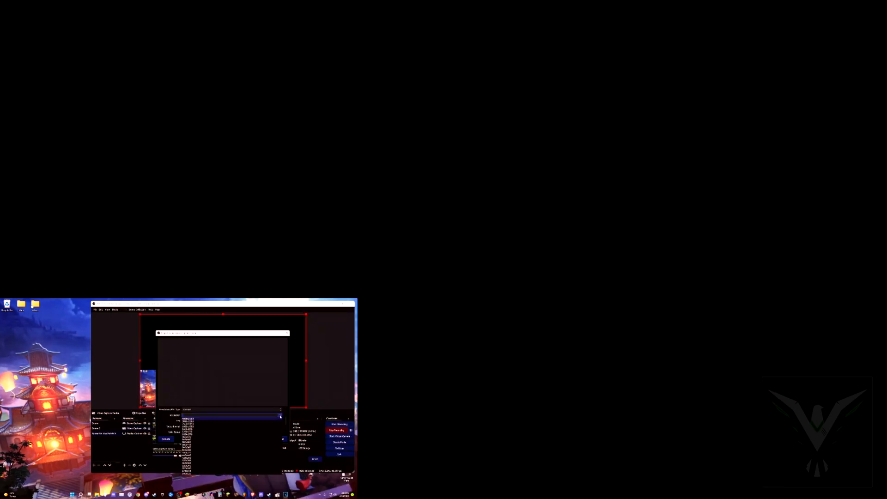
{"action": "left_click", "coordinate": [260, 427]}
{"action": "left_click", "coordinate": [265, 439]}
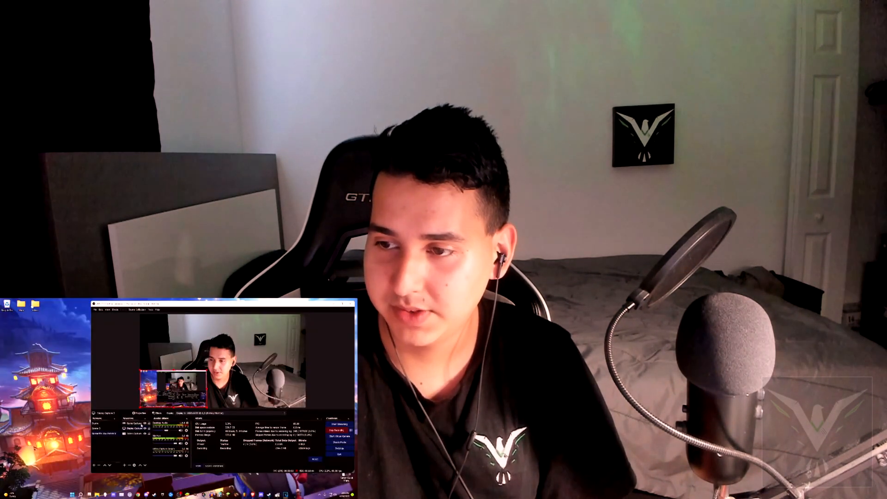
- Hide the Video Capture Device audio from the Audio Mixer
{"action": "left_click", "coordinate": [322, 368]}
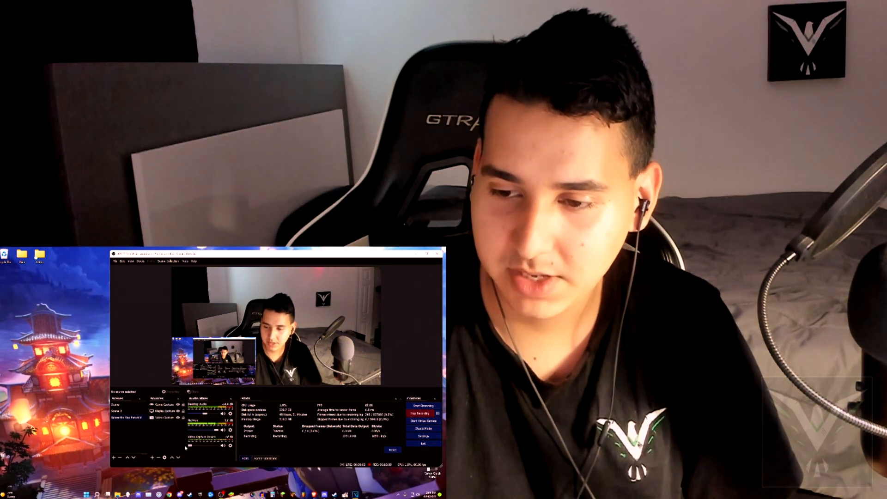
{"action": "right_click", "coordinate": [219, 441]}
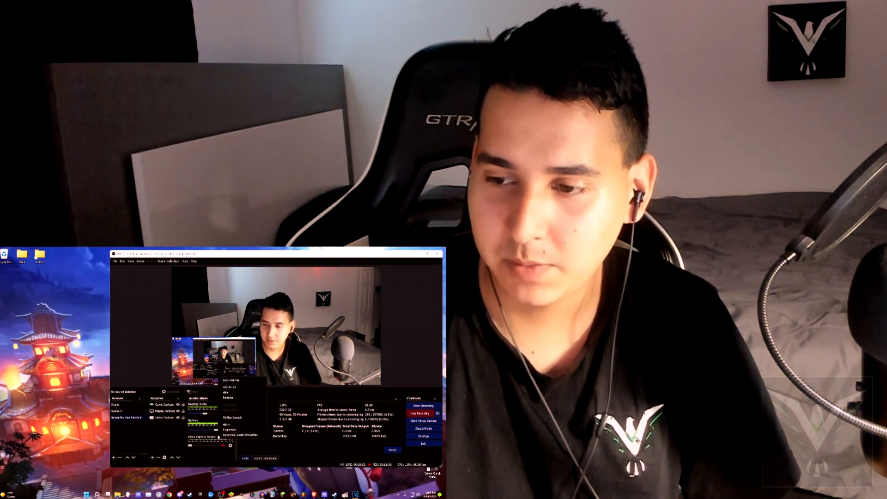
{"action": "left_click", "coordinate": [225, 392]}
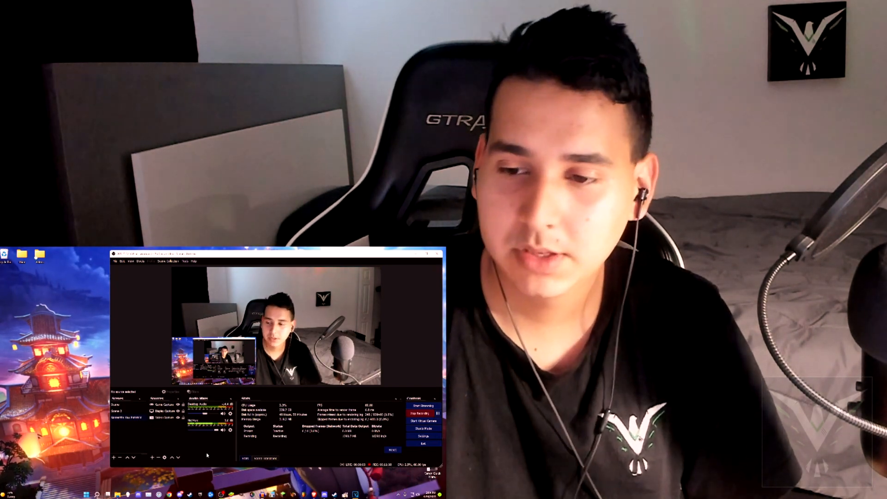
- Open and close the Display Capture and Game Capture properties to review their settings
{"action": "right_click", "coordinate": [165, 418]}
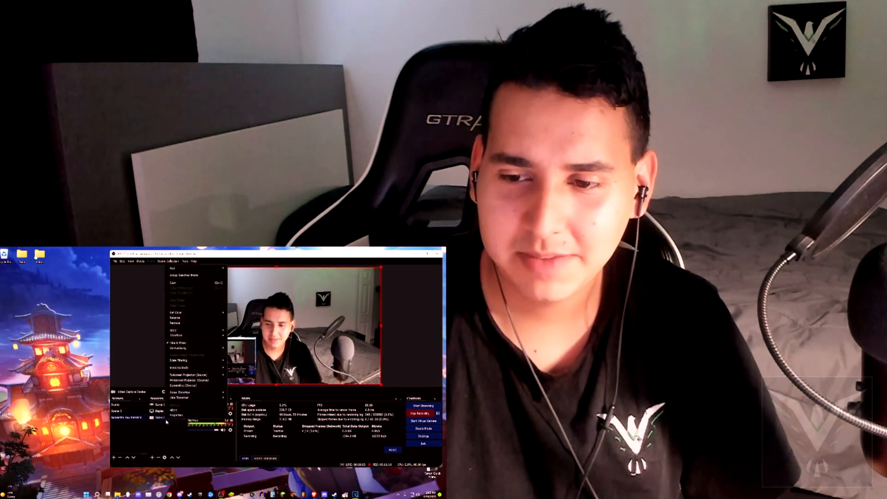
{"action": "left_click", "coordinate": [166, 426]}
{"action": "right_click", "coordinate": [162, 412]}
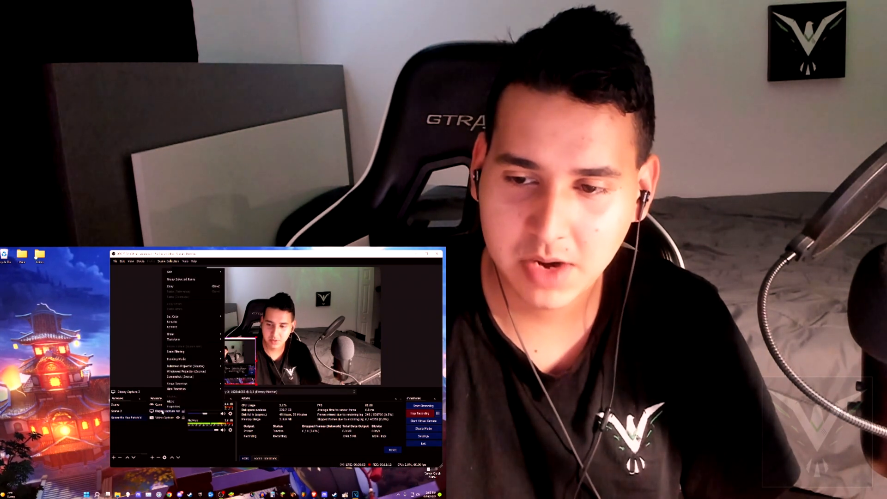
{"action": "left_click", "coordinate": [174, 407]}
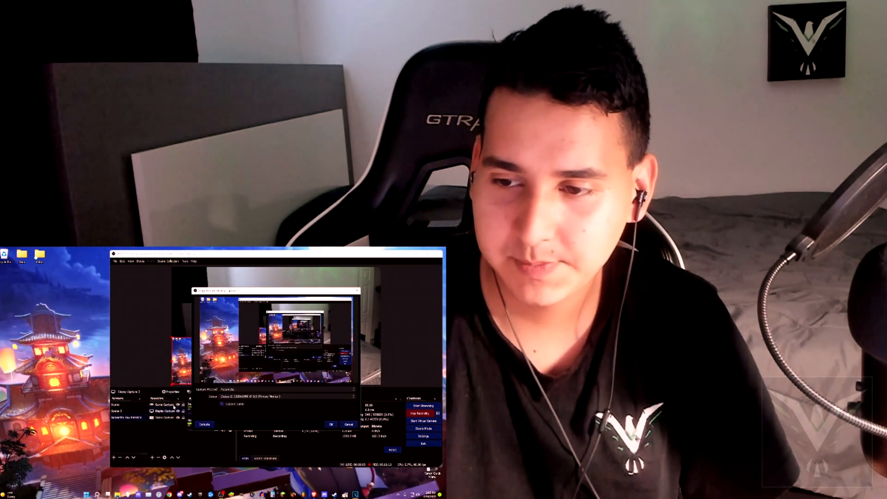
{"action": "left_click", "coordinate": [349, 424]}
{"action": "double_click", "coordinate": [169, 406]}
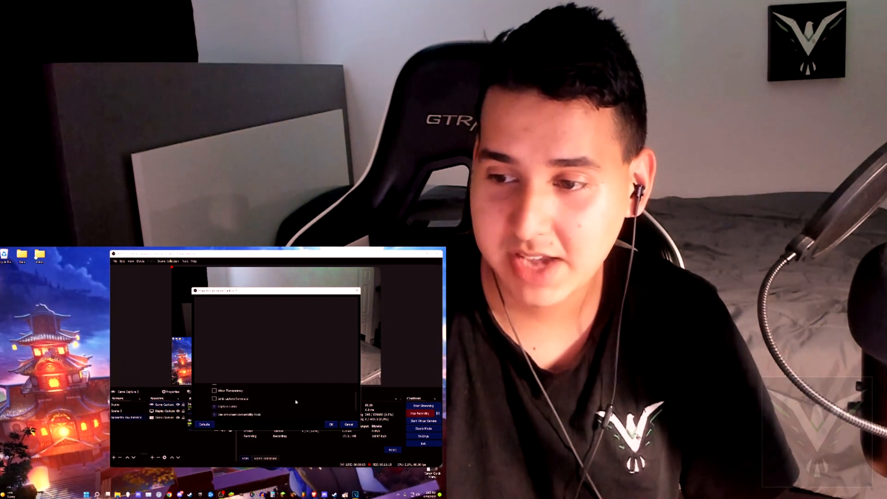
{"action": "left_click", "coordinate": [348, 425]}
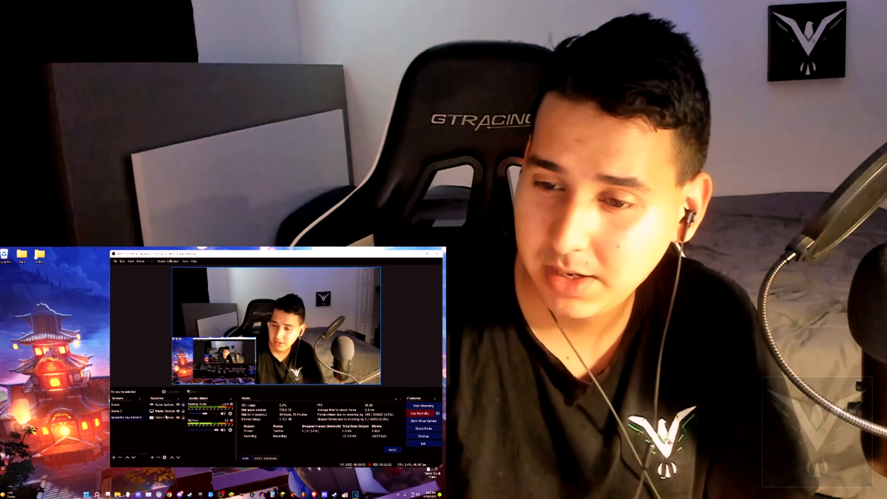
{"action": "left_click", "coordinate": [165, 411]}
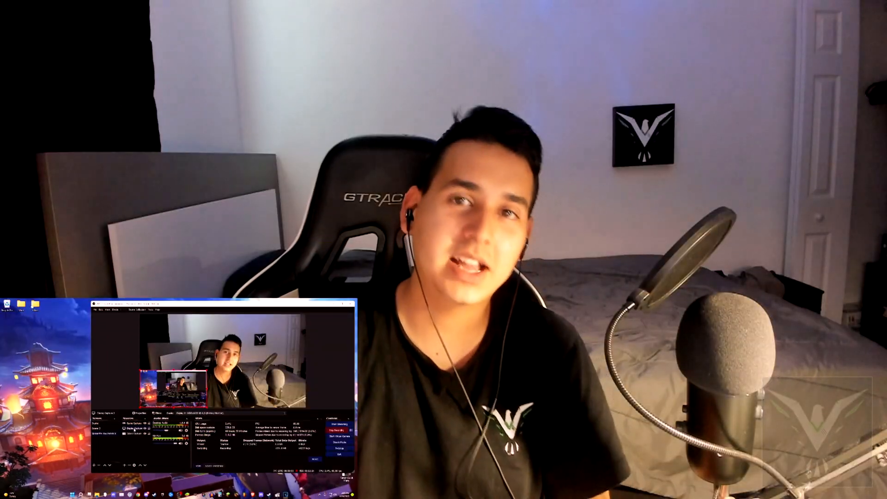